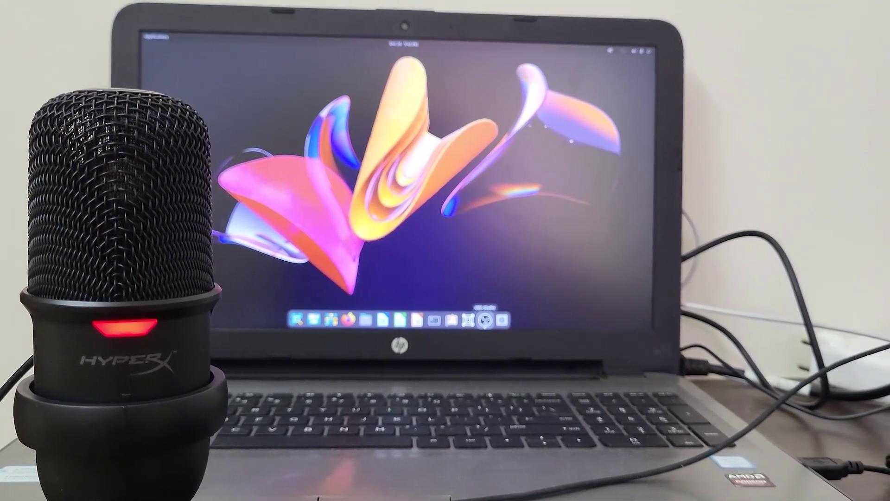
Step: Launch OBS Studio from the dock so the Mic/Aux meter shows microphone input
click(496, 321)
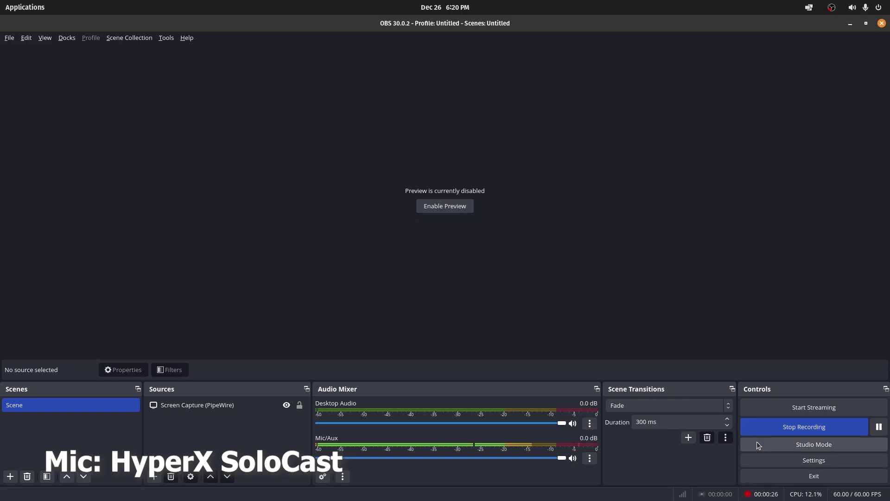
Step: Disable the Noise Gate, Compressor, 3-Band Equalizer and Limiter filters on Mic/Aux
click(593, 459)
click(617, 423)
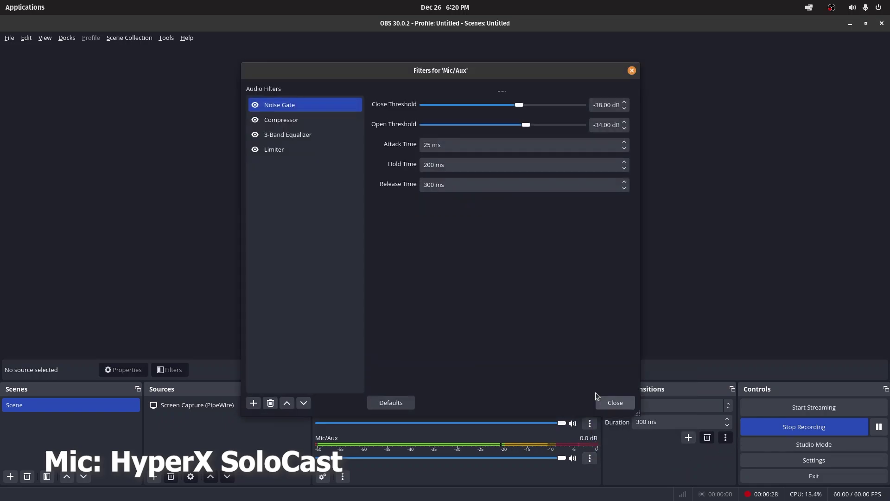
click(255, 106)
click(255, 120)
click(255, 135)
click(255, 150)
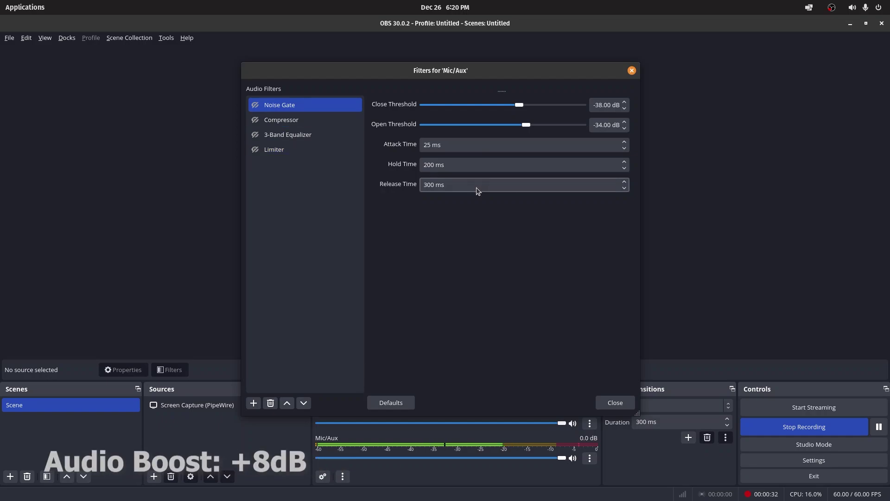
click(631, 402)
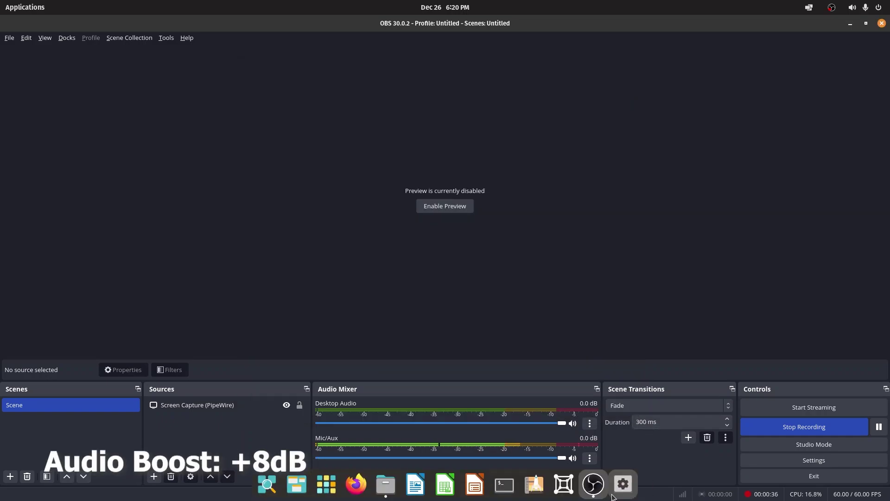
click(621, 488)
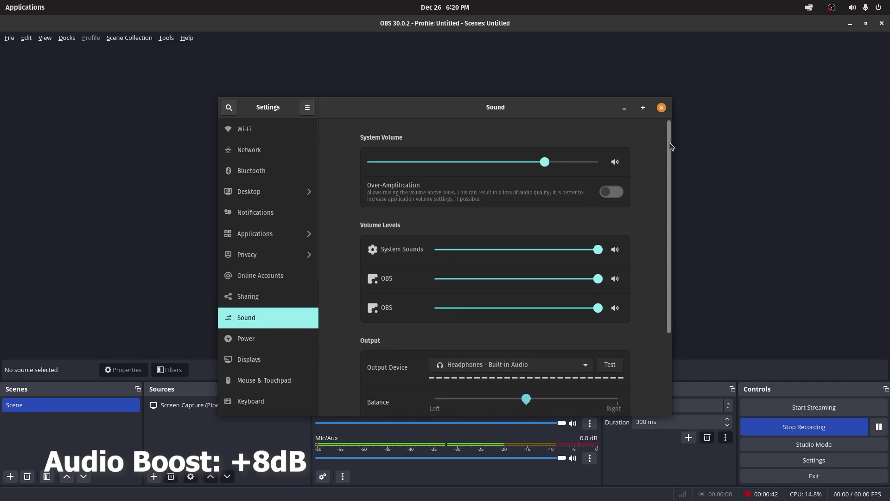
drag(670, 143, 659, 252)
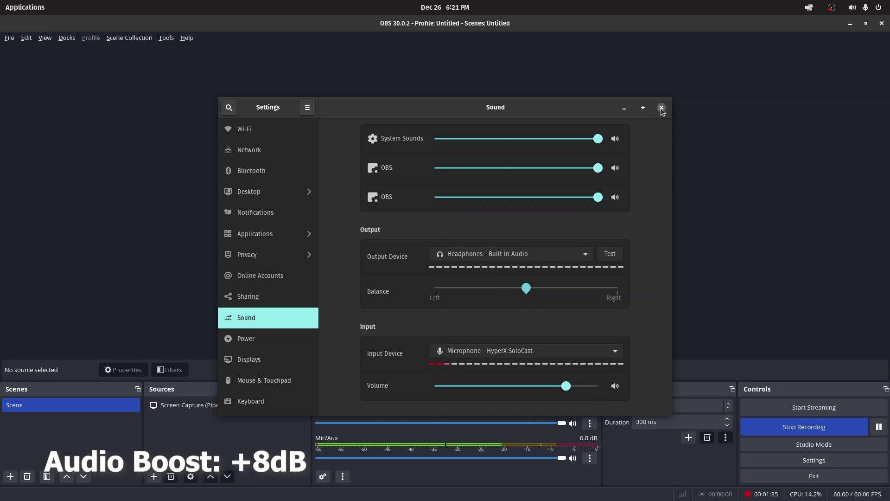
Step: Close the sound settings and reopen the Mic/Aux Filters window
click(662, 108)
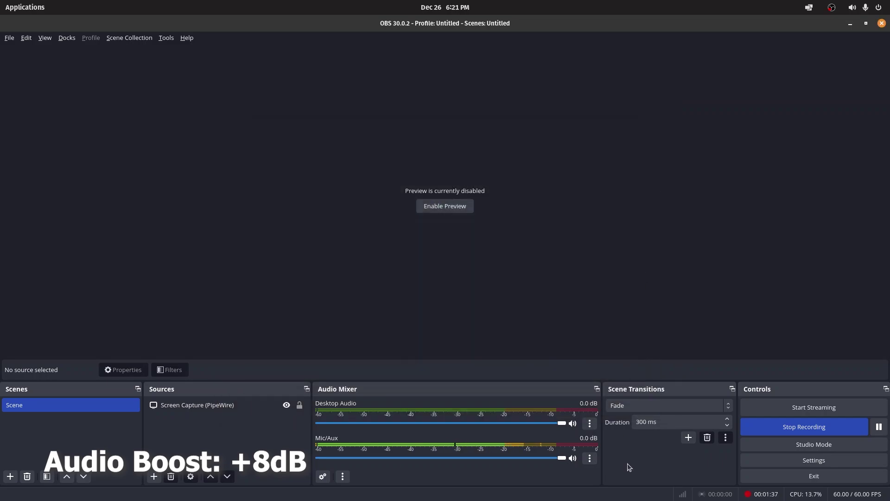
click(591, 461)
click(617, 426)
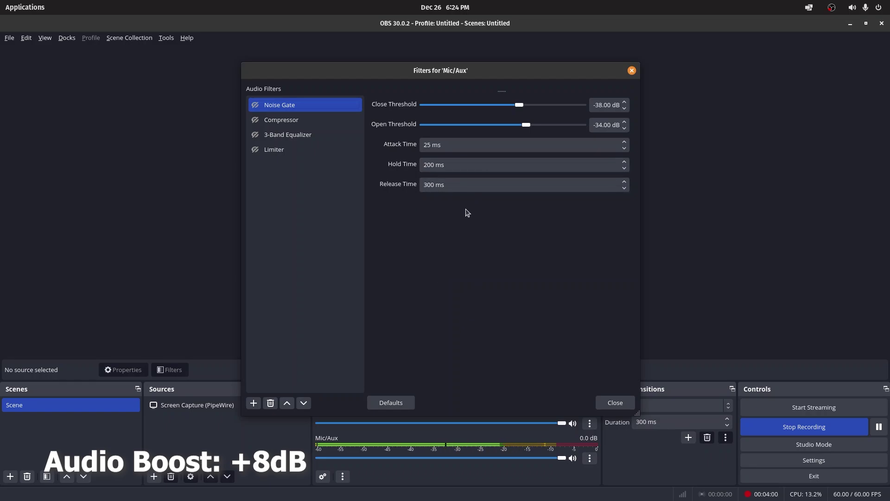
Step: Re-enable the Noise Gate and add a Noise Suppression filter
click(255, 105)
click(256, 402)
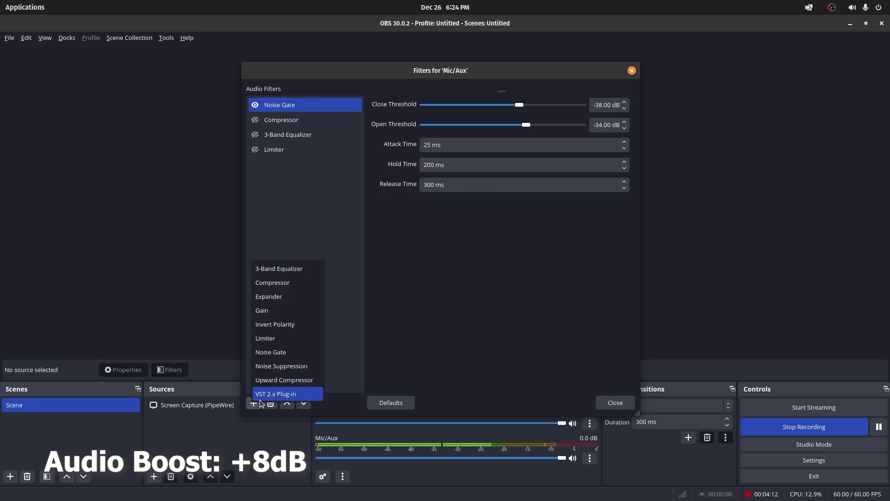
click(296, 367)
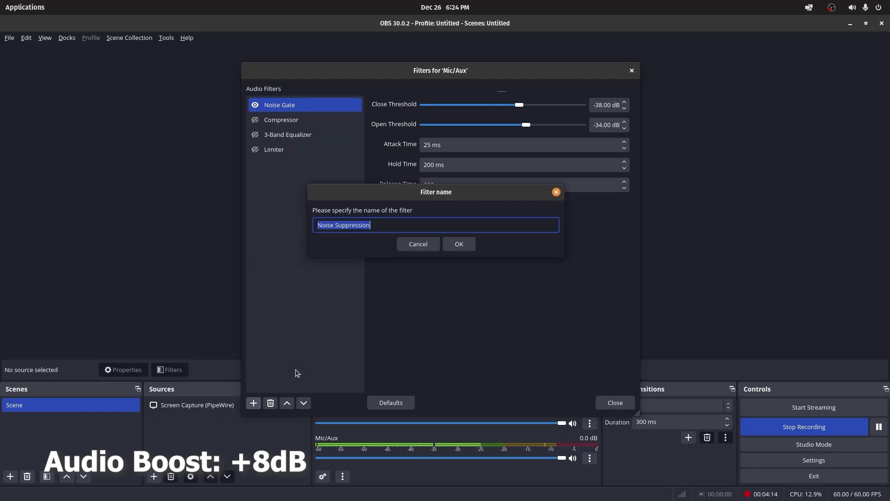
click(457, 244)
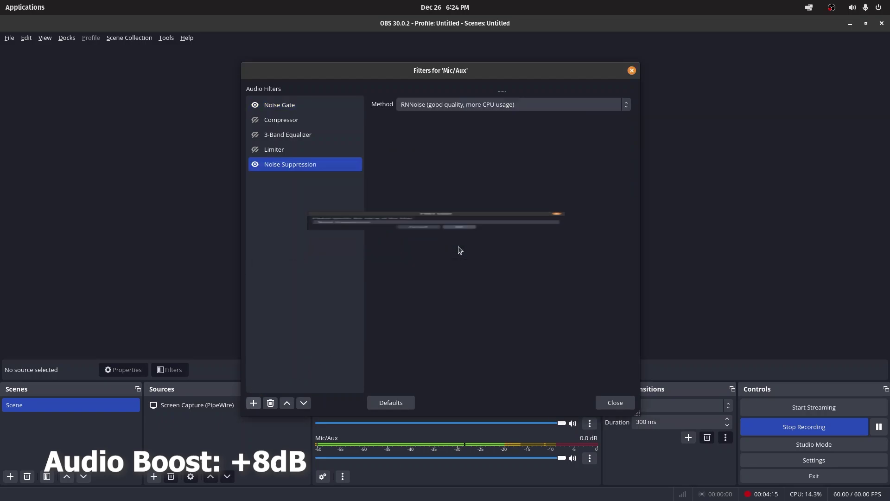
Step: Move Noise Suppression to the top of the chain, then delete it
click(287, 402)
click(287, 403)
click(286, 403)
click(287, 403)
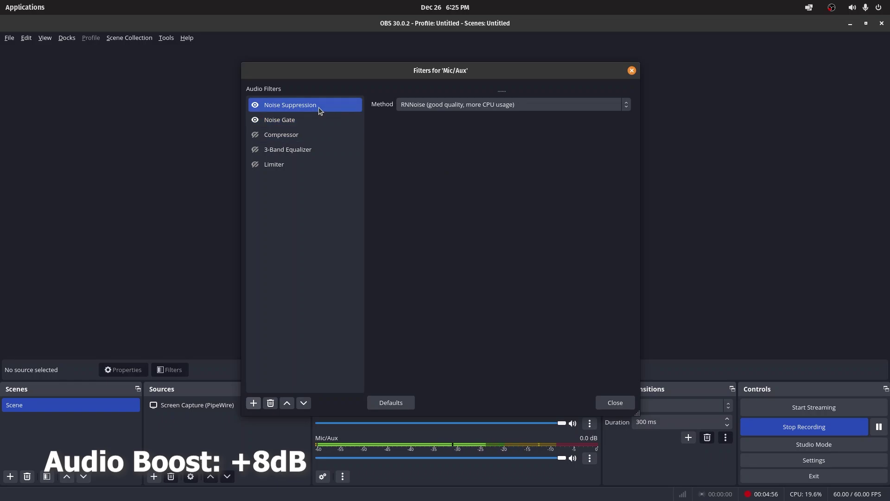
click(269, 403)
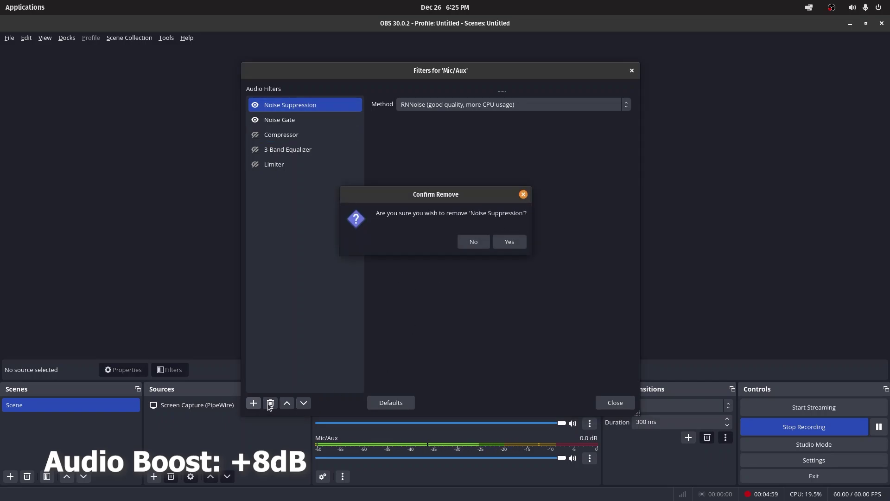
click(510, 242)
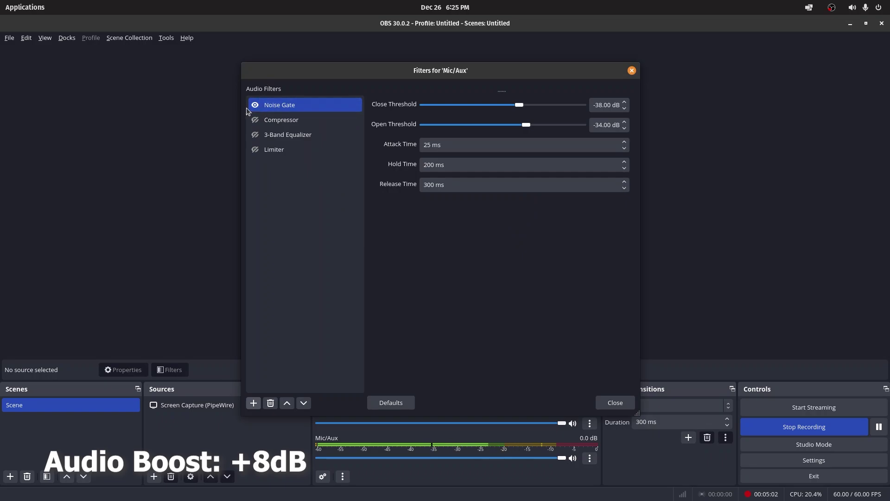
Step: Select the Compressor filter to view its 3.50:1 ratio, -15 dB threshold settings
click(315, 119)
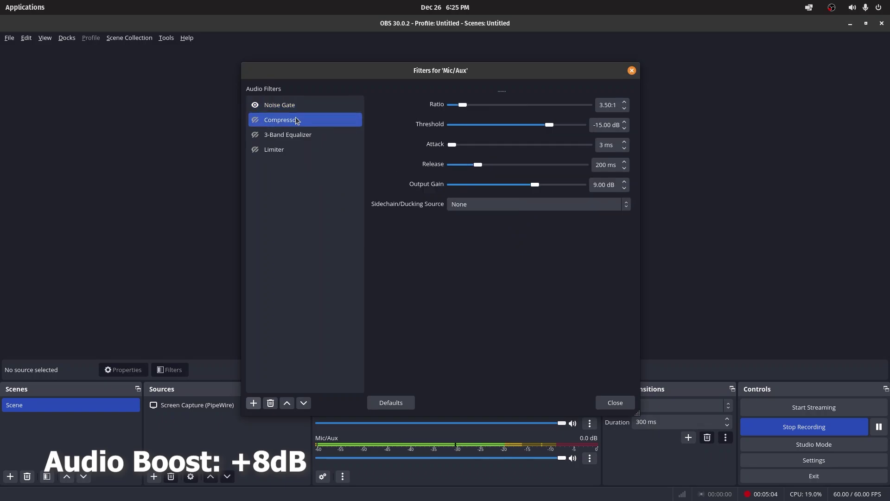
shift+click(299, 133)
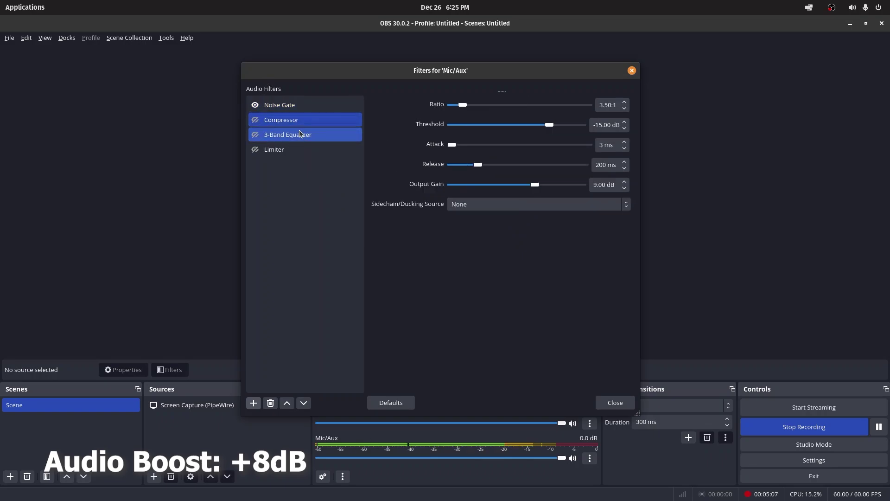
ctrl+click(299, 130)
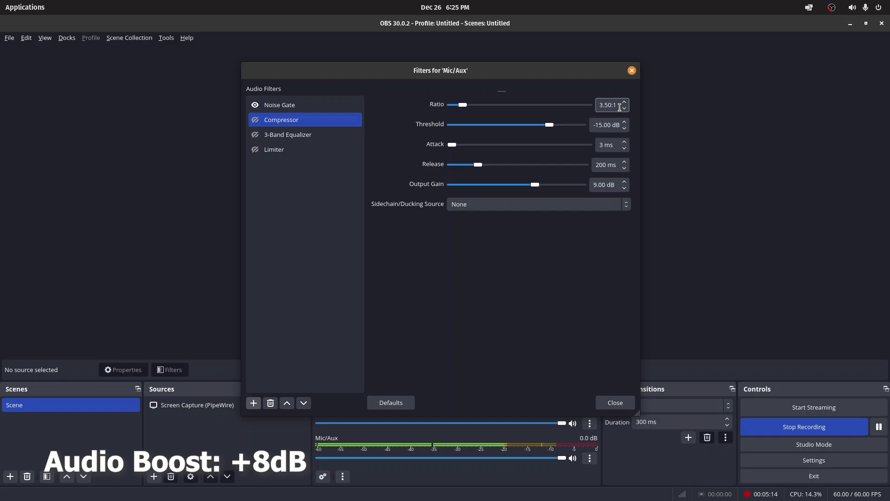
click(619, 128)
mouse_move(594, 499)
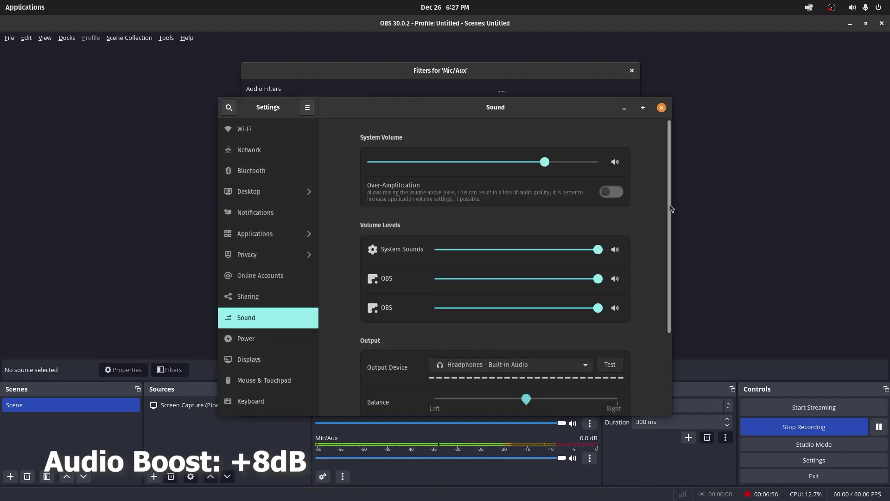
scroll(670, 205, down, 5)
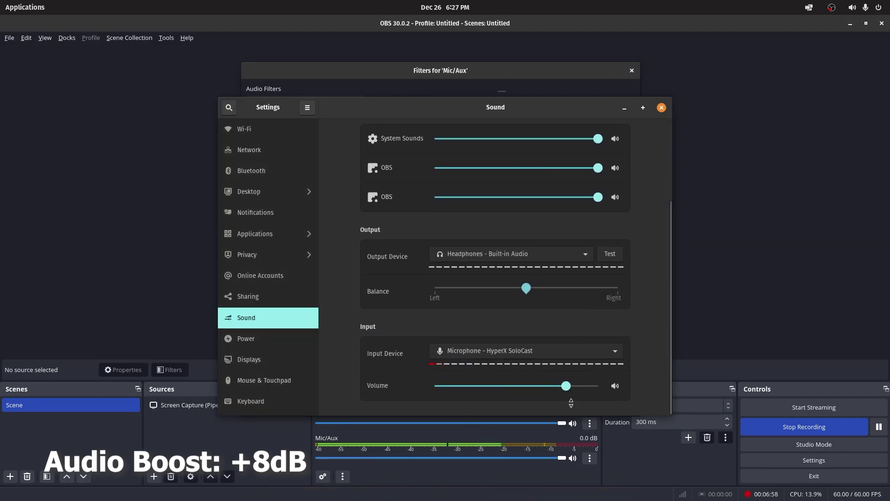
Step: Close the sound settings and enable the Compressor filter
click(661, 107)
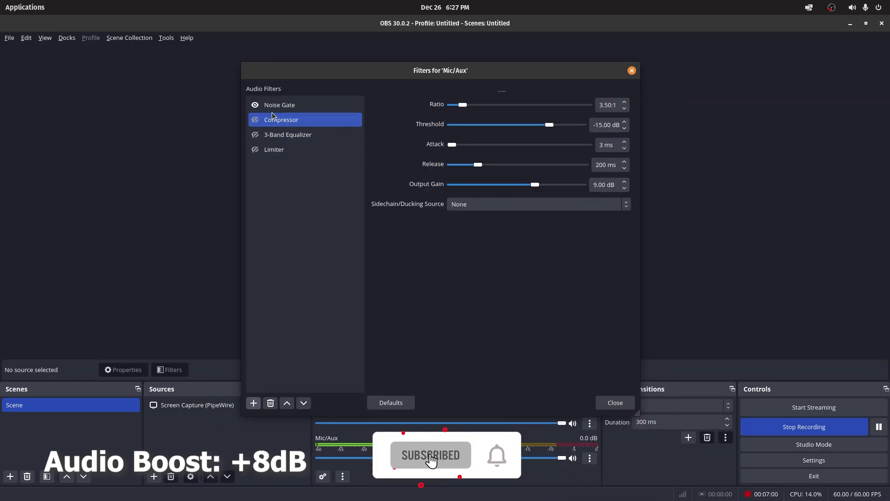
click(255, 121)
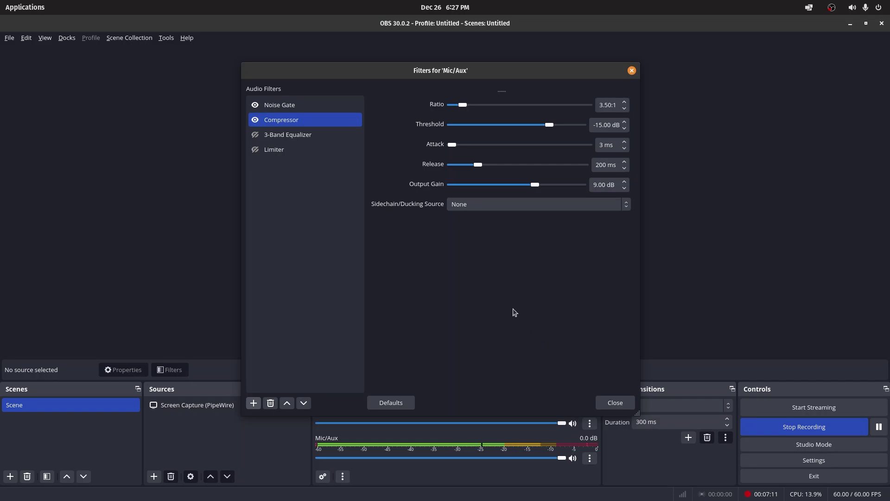
Step: Set the 3-Band Equalizer's High band to 2.80 dB and Mid band to -2.80 dB
click(299, 134)
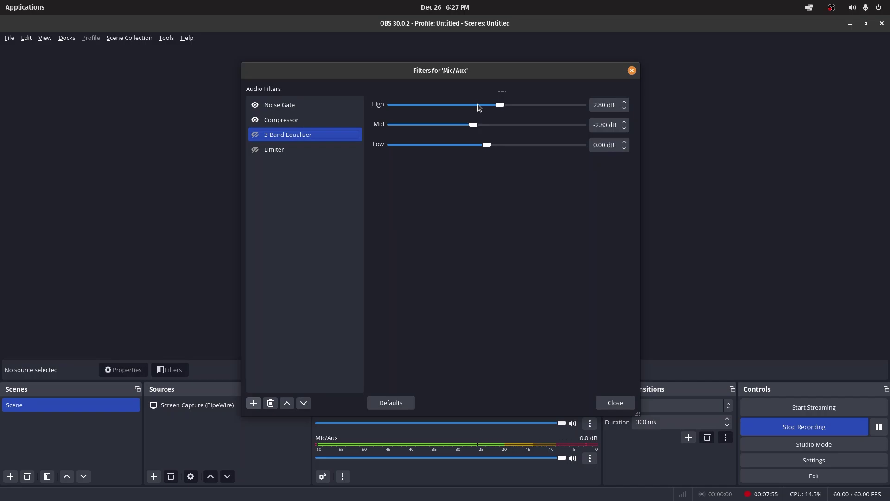
click(600, 125)
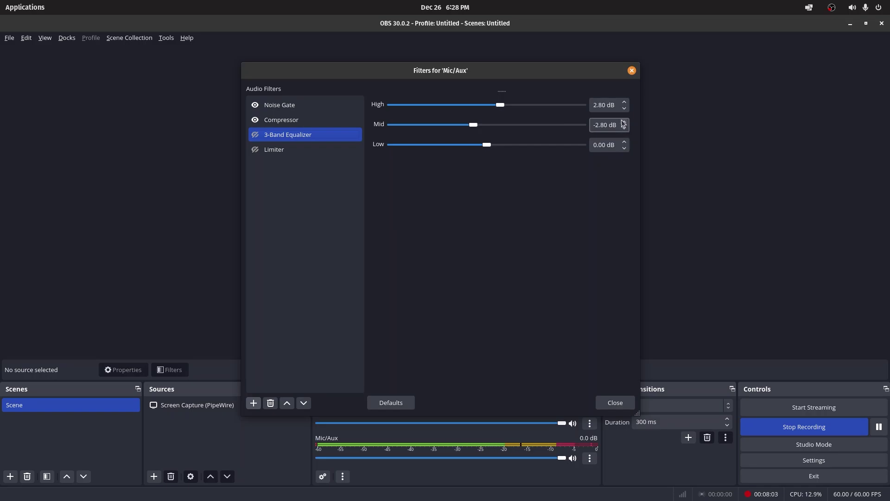
click(620, 101)
Step: Select the Limiter filter for its -4.00 dB threshold and 60 ms release
click(269, 154)
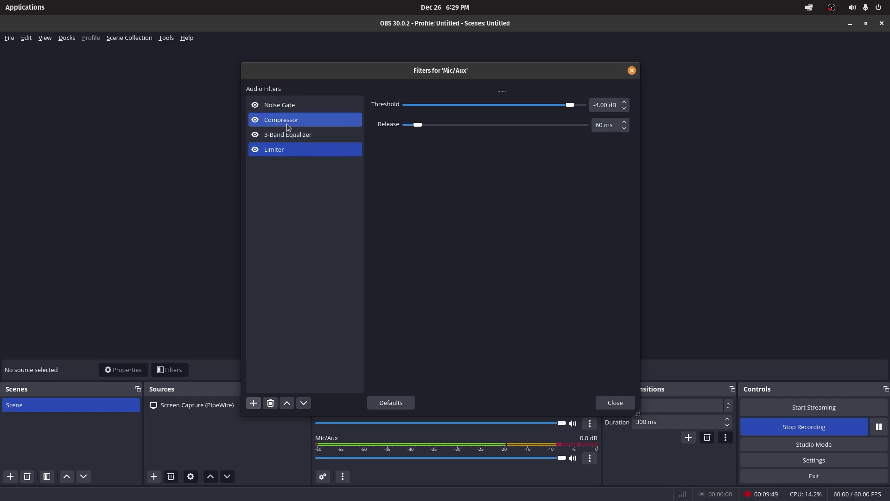
Step: Review the Noise Gate, Compressor, 3-Band Equalizer and Limiter settings in turn
click(267, 110)
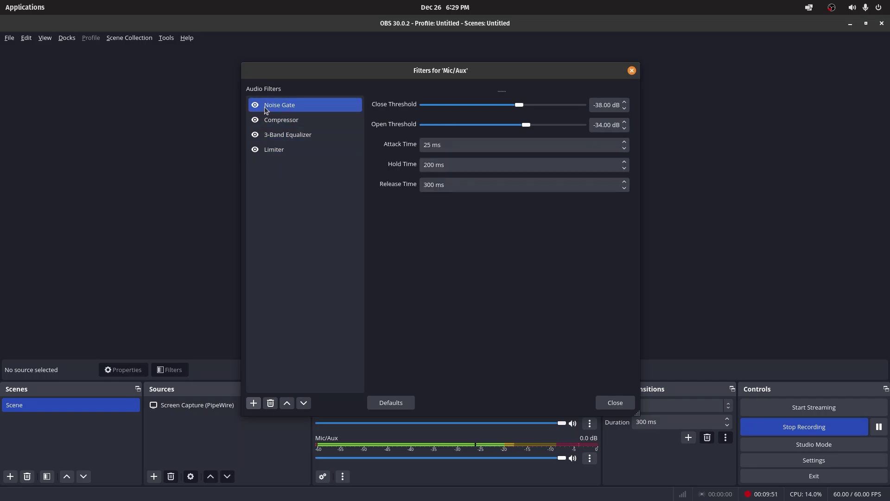
click(287, 121)
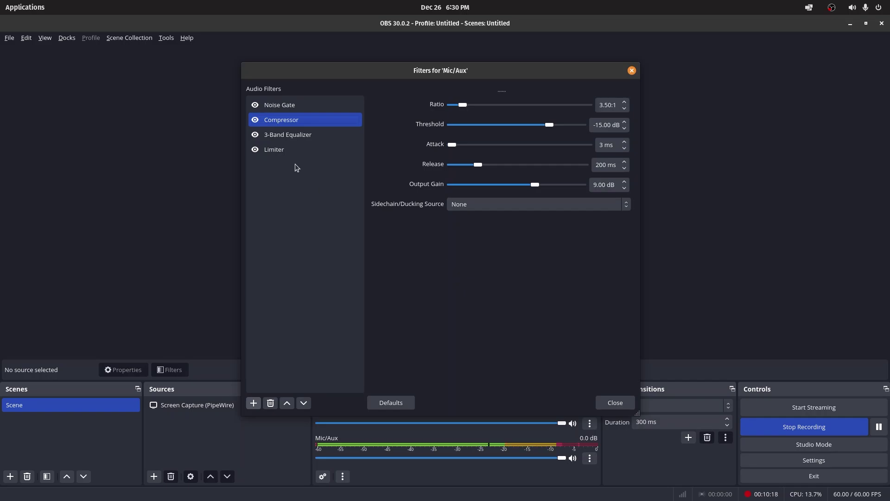
click(296, 135)
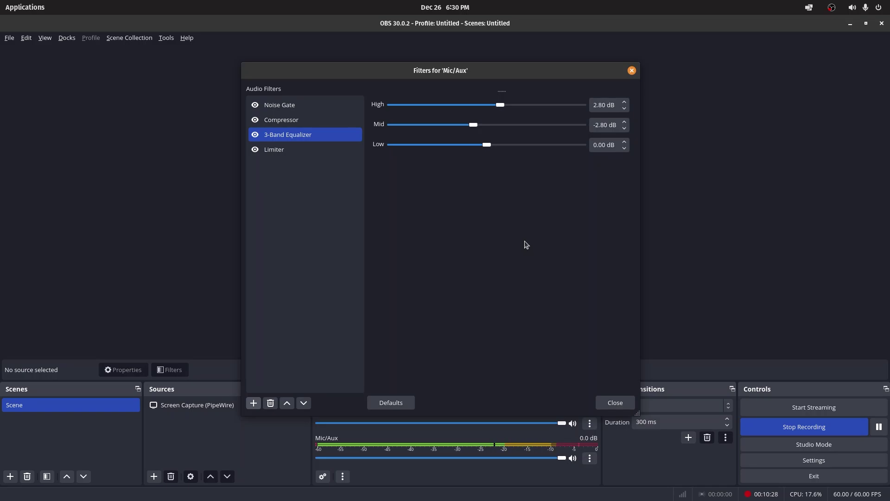
click(269, 152)
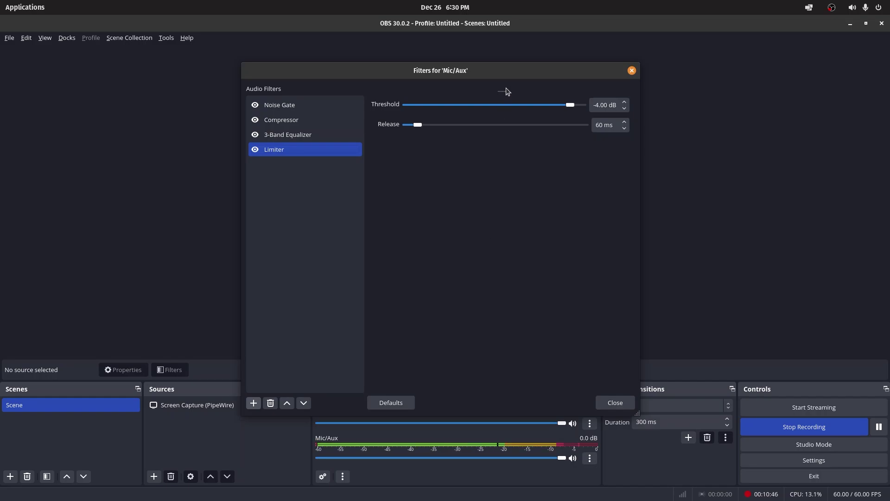
click(615, 403)
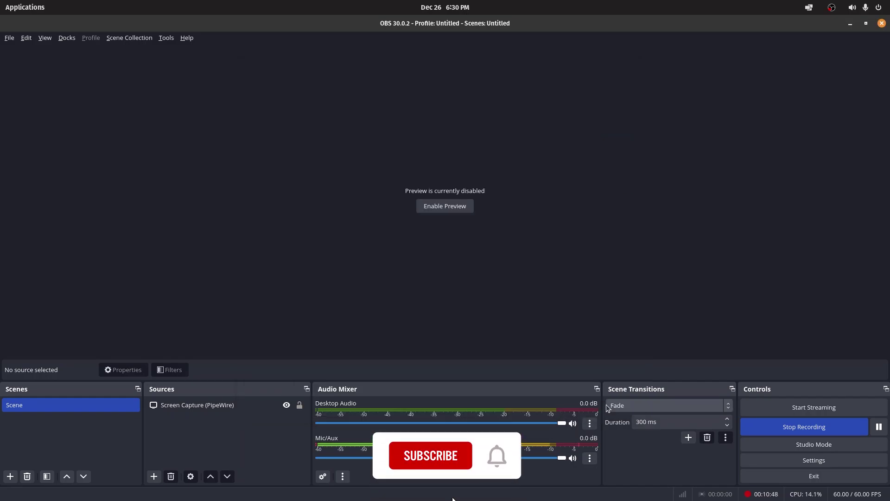